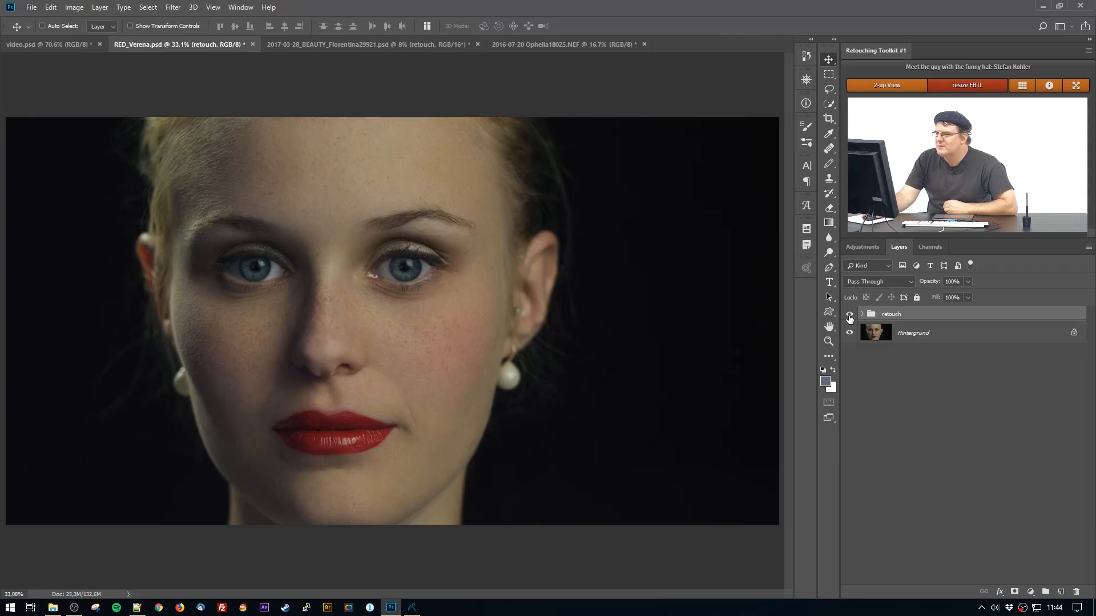
# Step: Compare the red-lipped portrait before and after retouching by repeatedly hiding and showing the retouch group, leaving it visible
pyautogui.click(850, 317)
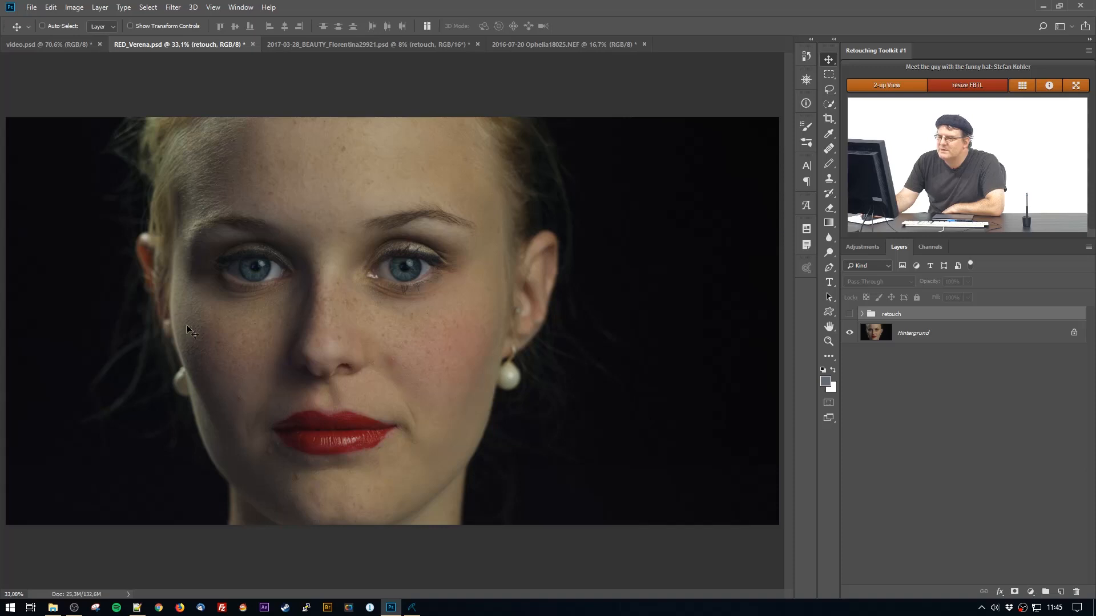
pyautogui.click(849, 315)
pyautogui.click(848, 315)
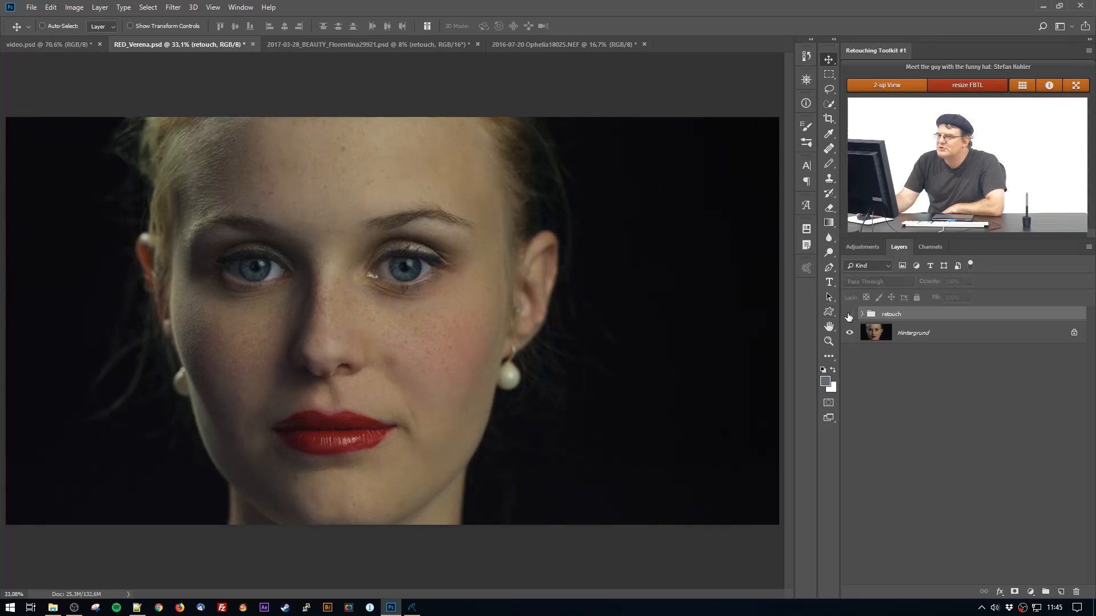
pyautogui.click(849, 315)
pyautogui.click(849, 315)
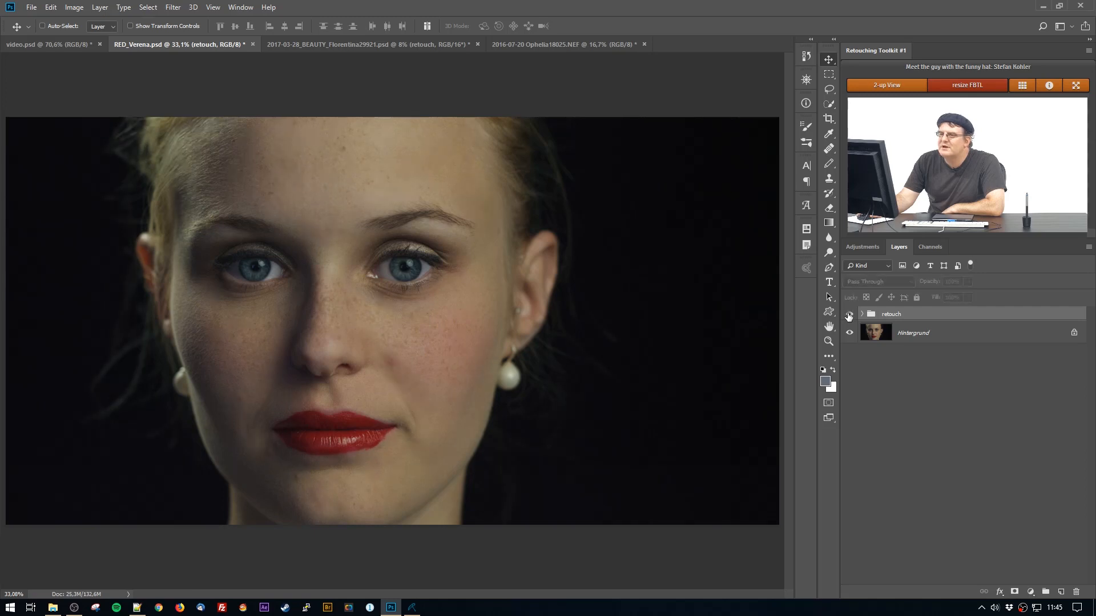
pyautogui.click(849, 315)
pyautogui.click(849, 316)
pyautogui.click(849, 315)
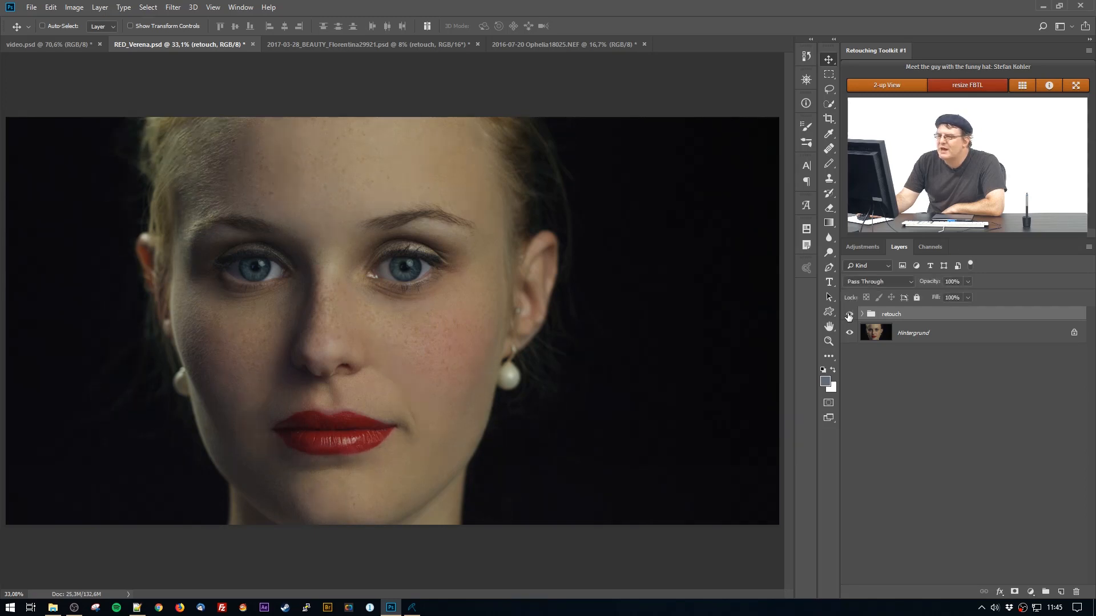
pyautogui.click(849, 315)
pyautogui.click(849, 315)
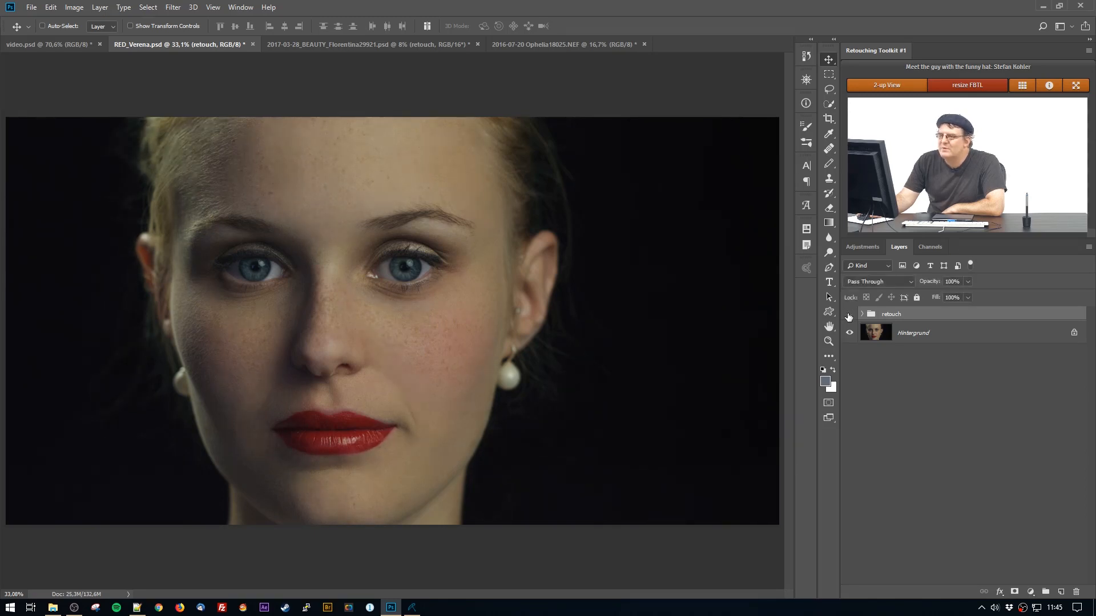
pyautogui.click(849, 316)
pyautogui.click(849, 315)
pyautogui.click(849, 315)
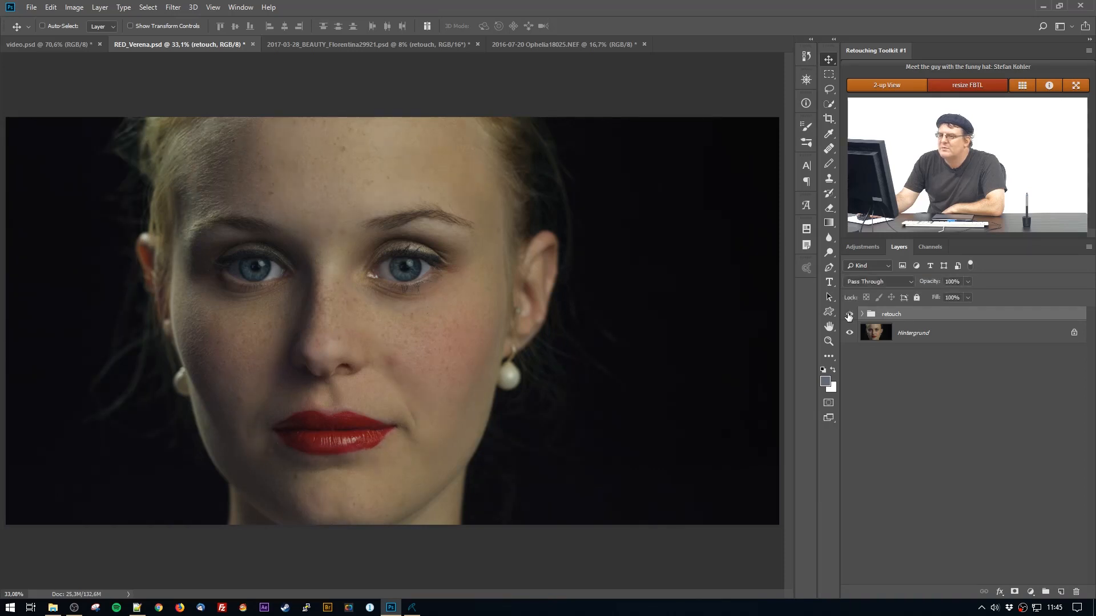
pyautogui.click(849, 315)
pyautogui.click(849, 315)
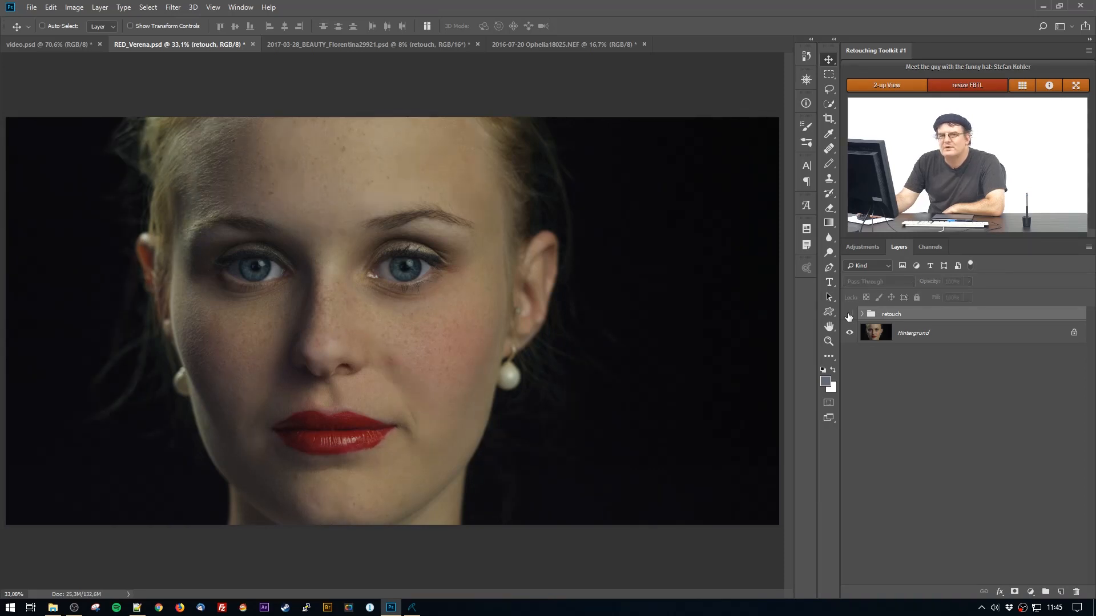
pyautogui.click(849, 315)
pyautogui.click(849, 316)
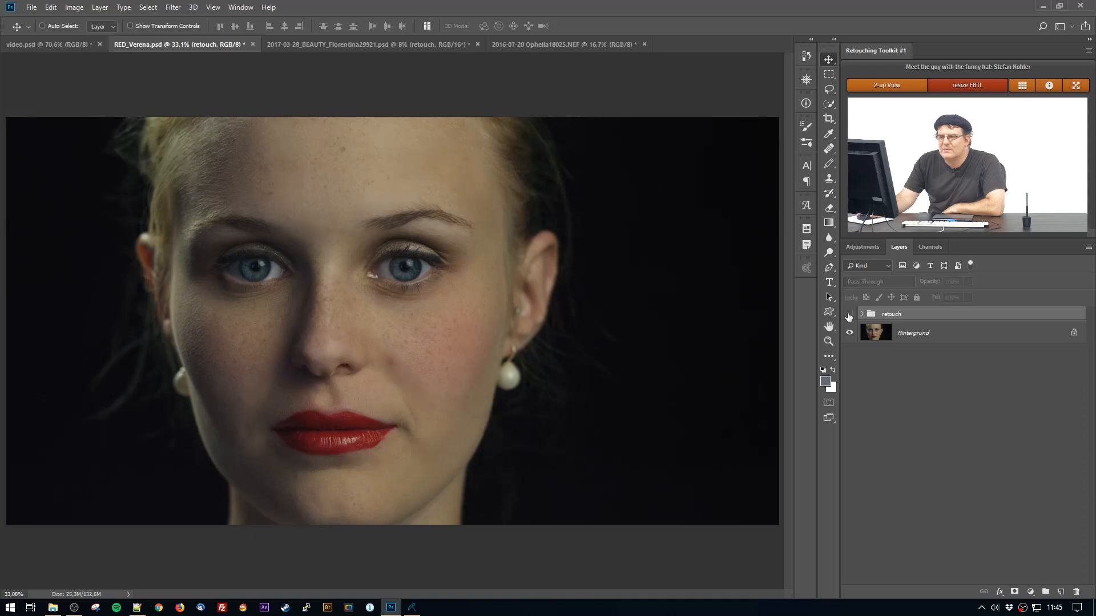
pyautogui.click(849, 315)
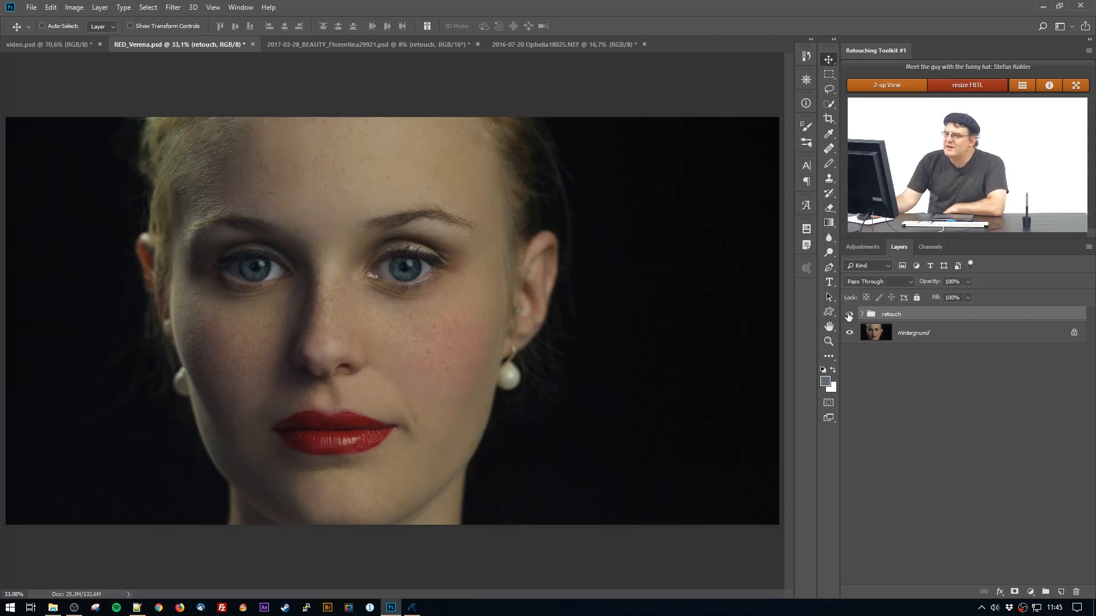
pyautogui.click(849, 315)
pyautogui.click(849, 315)
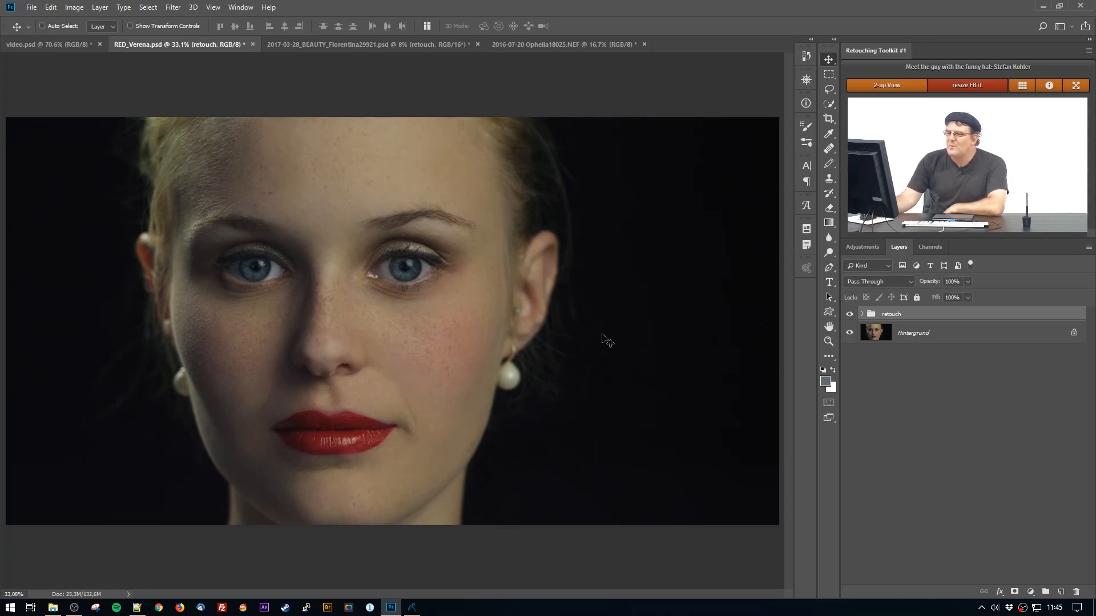
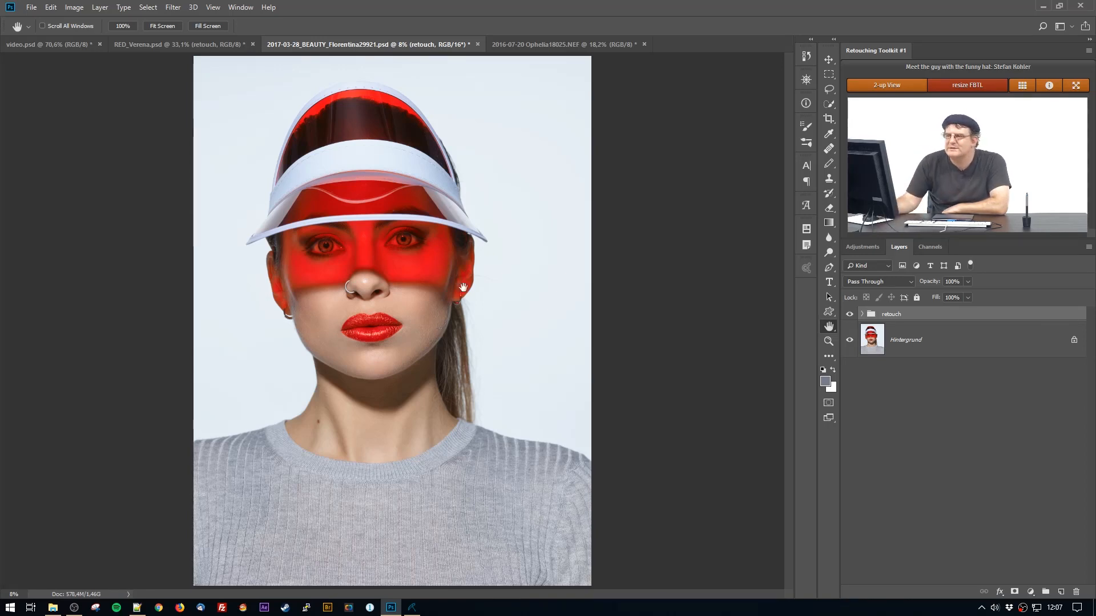
# Step: Open the black-hat portrait document and compare its three photos by toggling Layer 1 and Layer 2, leaving both hidden
pyautogui.click(586, 47)
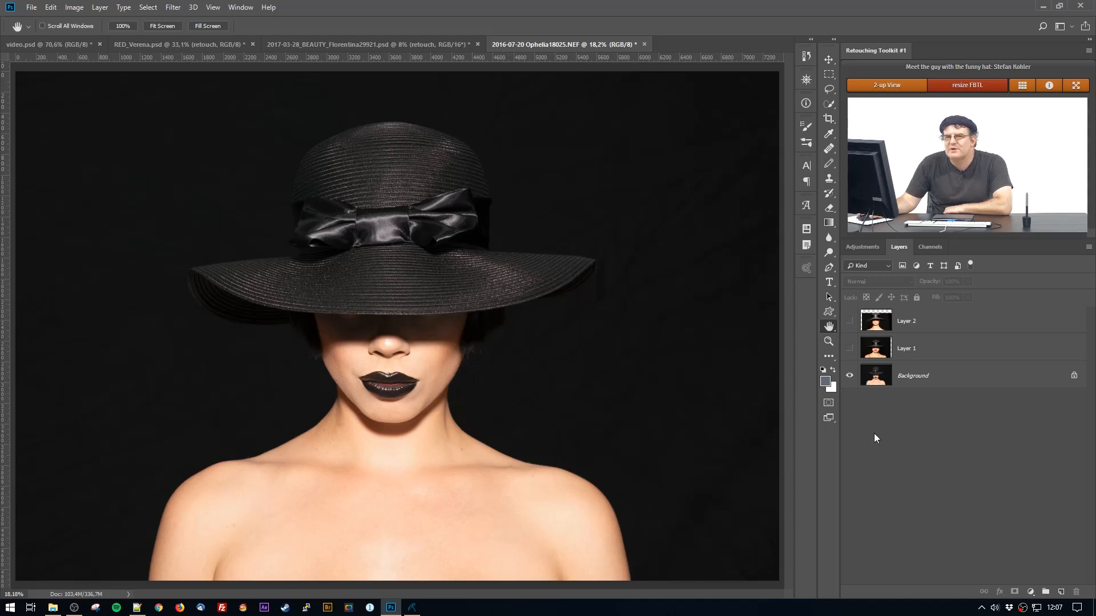
pyautogui.click(850, 348)
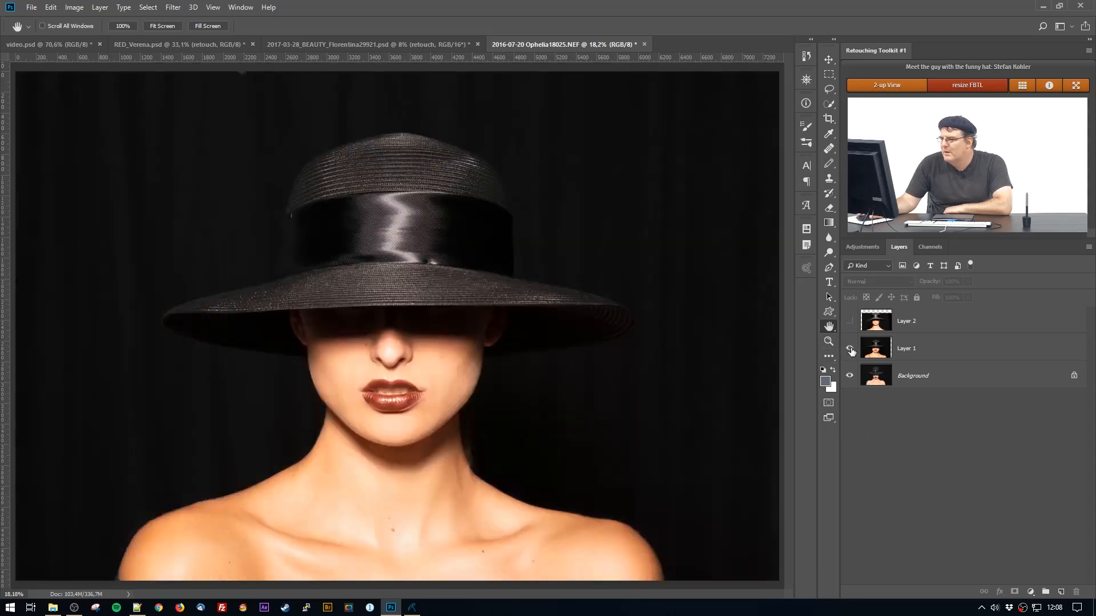
pyautogui.click(850, 322)
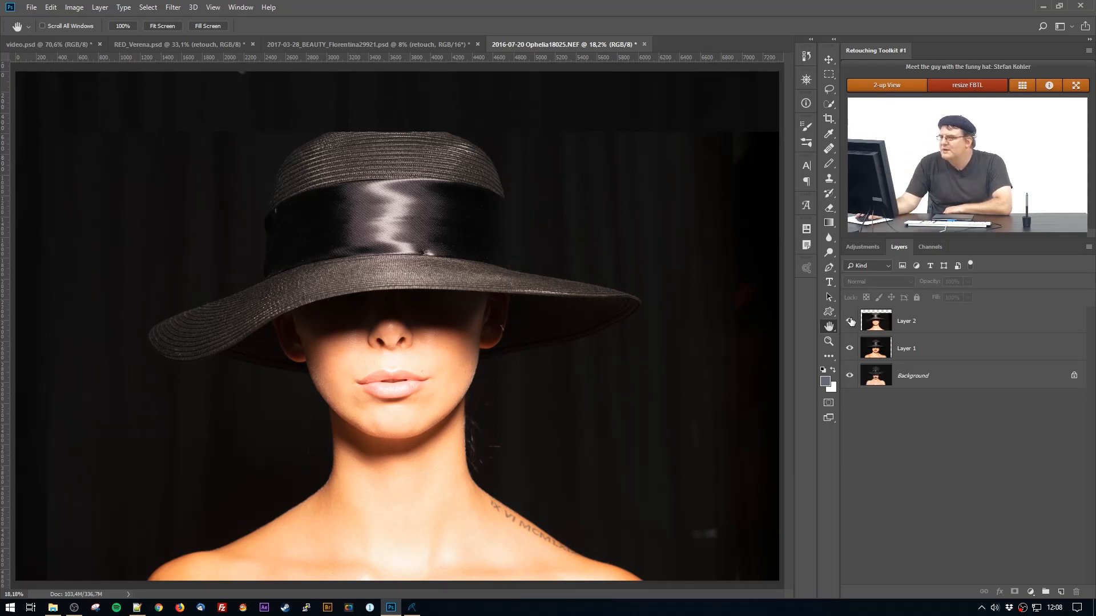
pyautogui.click(851, 322)
pyautogui.click(849, 349)
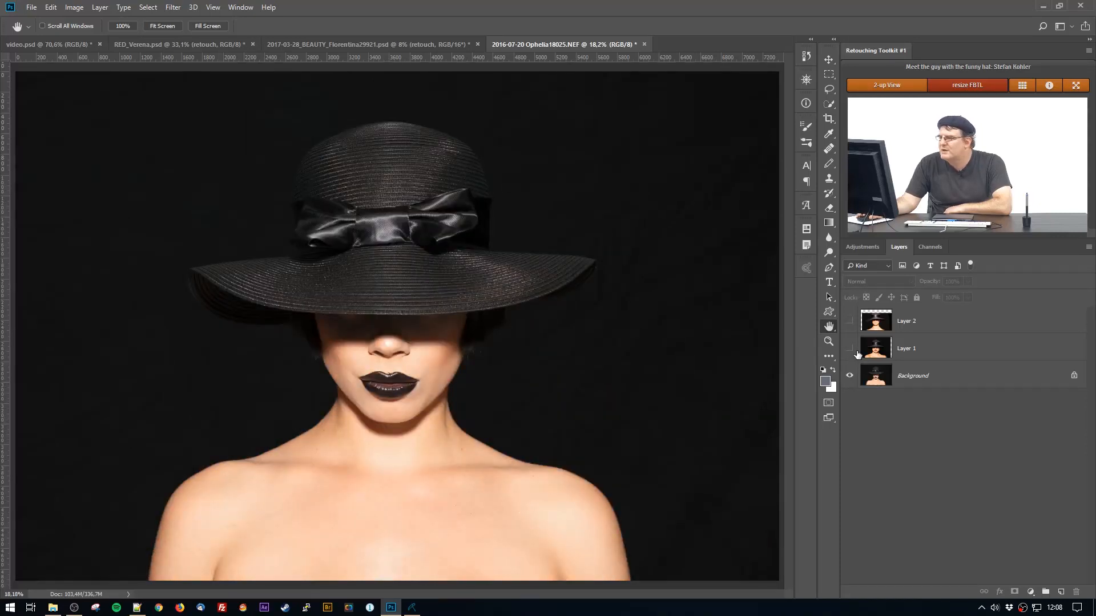
pyautogui.click(849, 348)
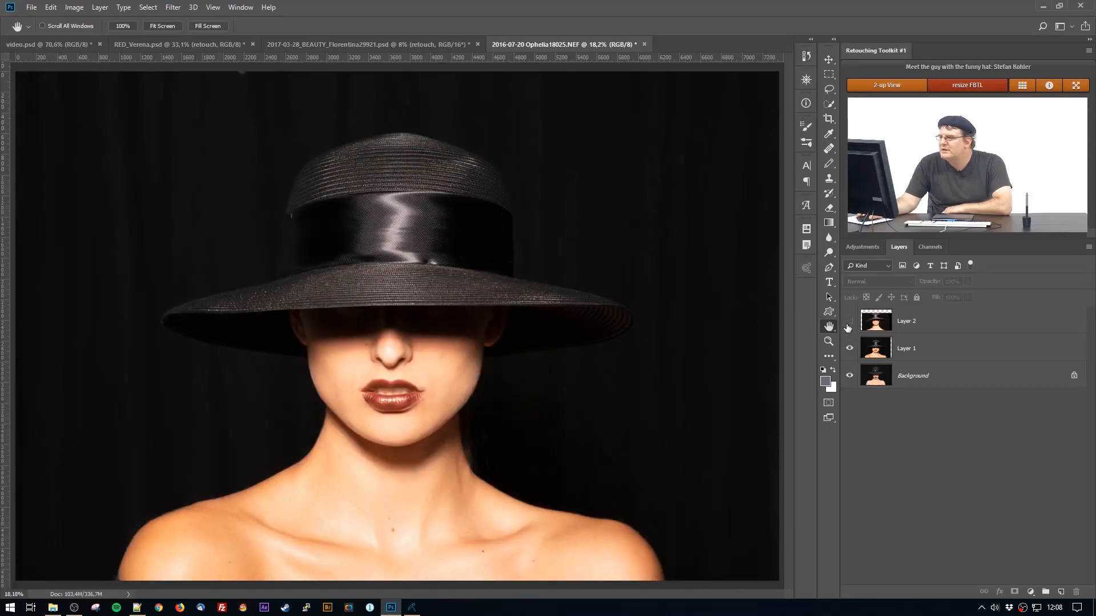
pyautogui.click(849, 322)
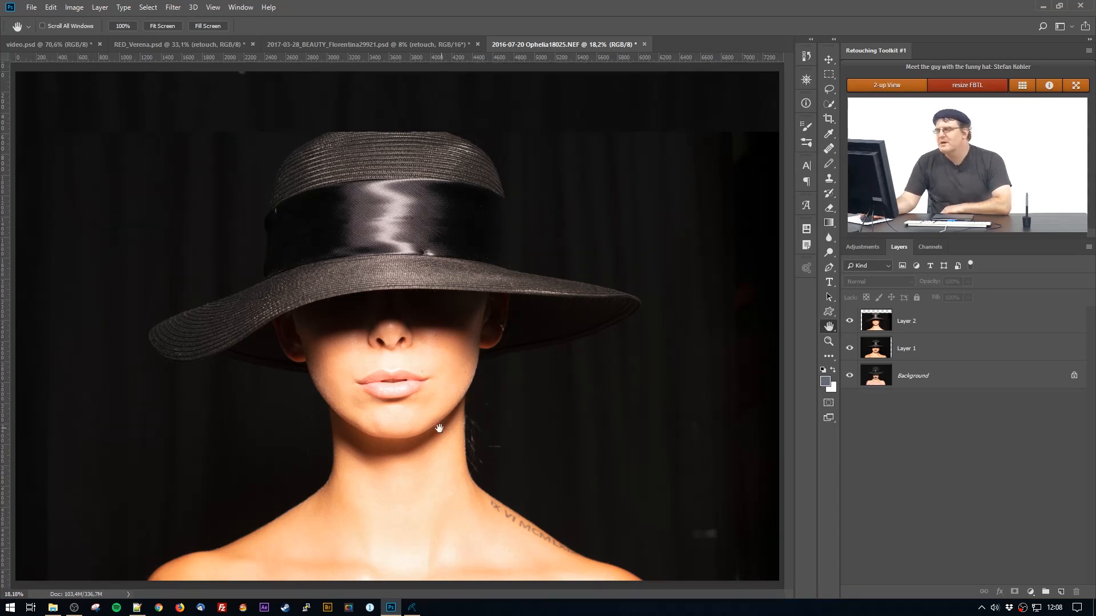
pyautogui.click(849, 321)
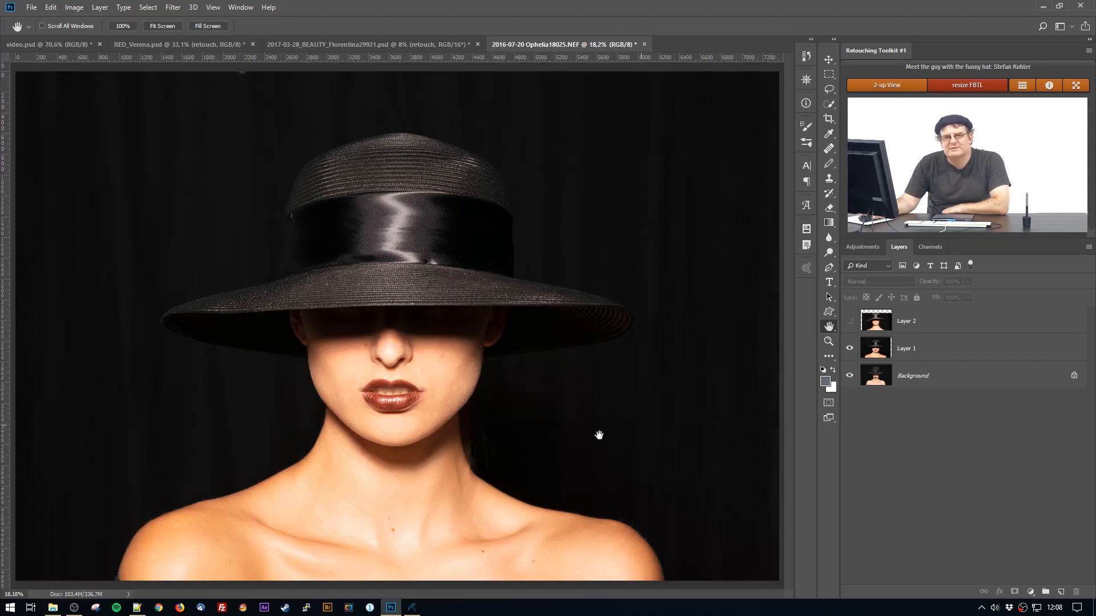
pyautogui.click(849, 348)
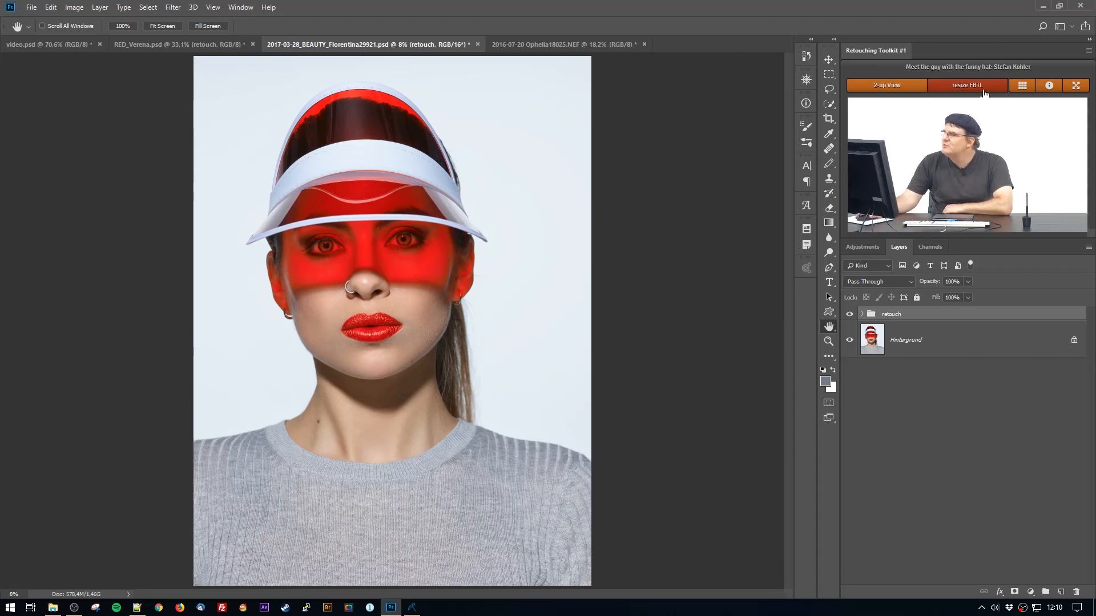
# Step: Examine the retouched lips, nose and nose ring of the red-visor portrait at 100% magnification
pyautogui.hotkey('ctrl', '1')
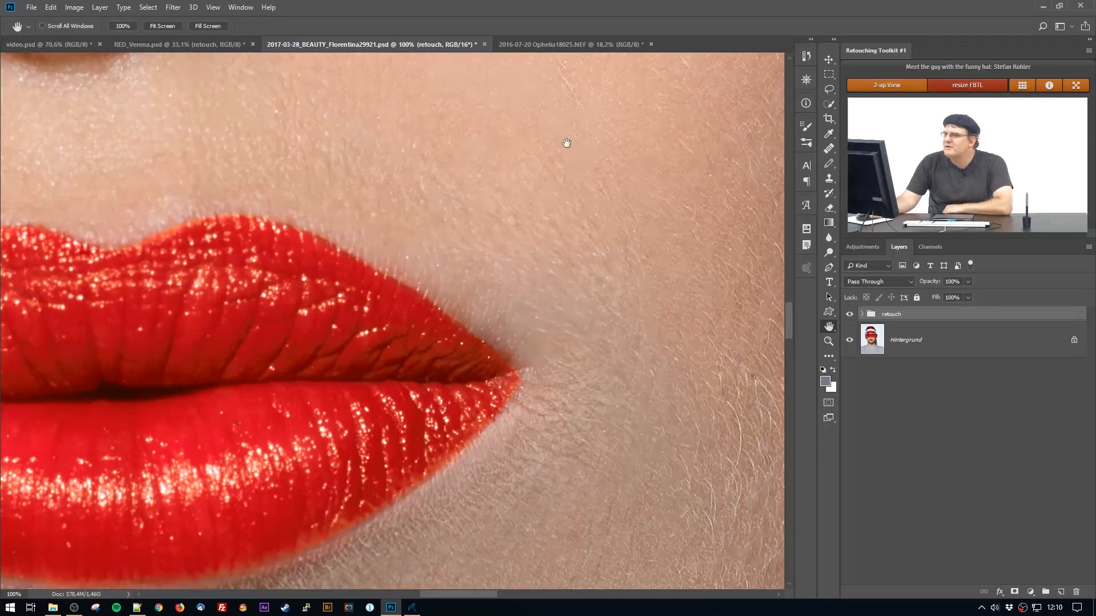
pyautogui.moveTo(180, 244); pyautogui.dragTo(426, 147)
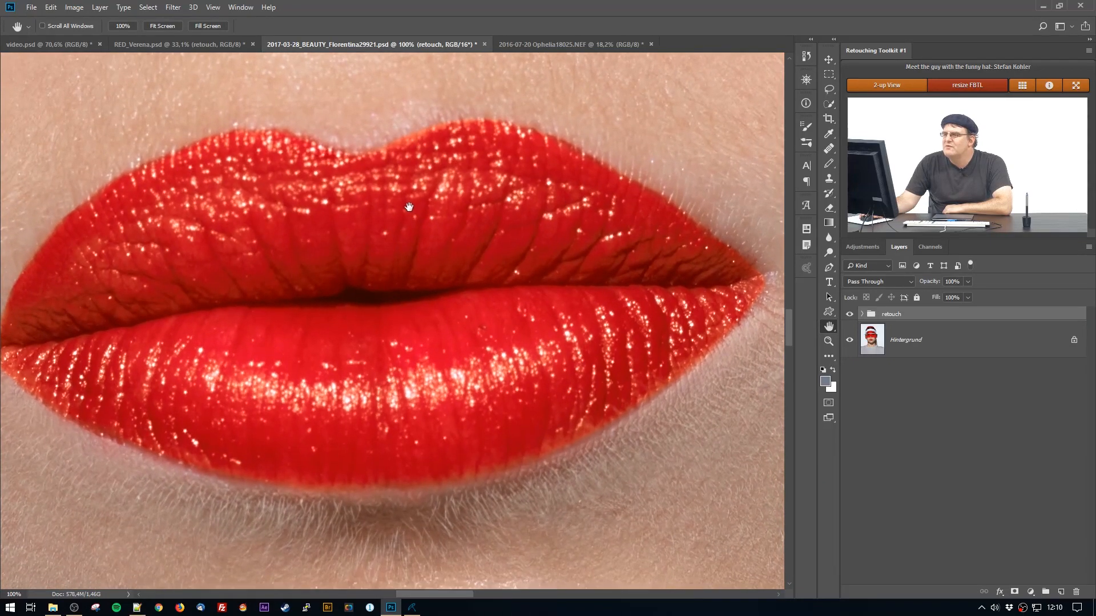
pyautogui.moveTo(409, 206); pyautogui.dragTo(417, 193)
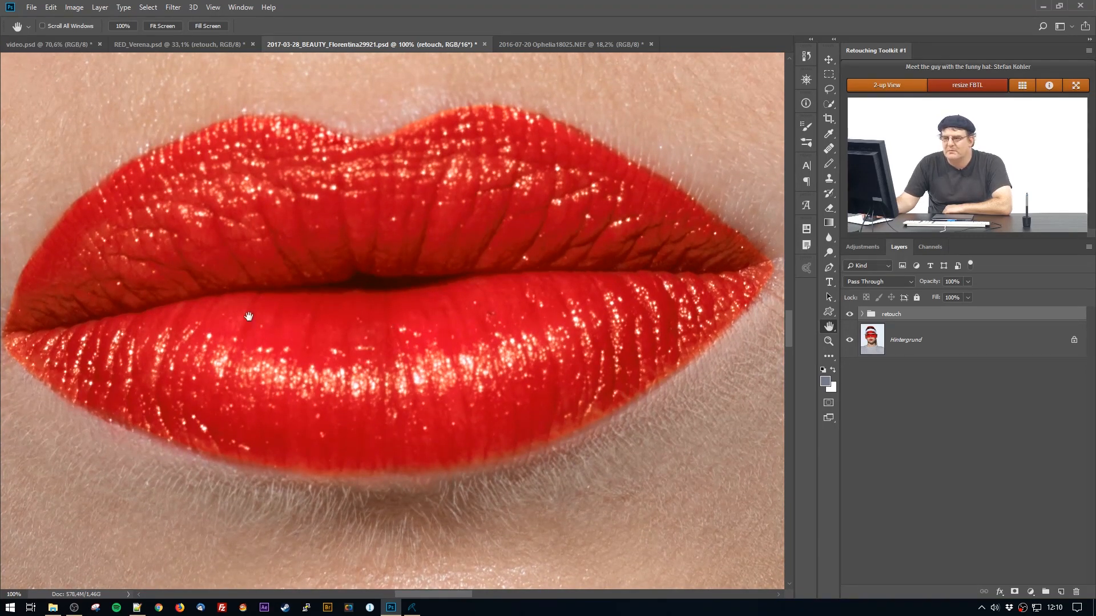
pyautogui.moveTo(157, 308); pyautogui.dragTo(255, 423)
pyautogui.moveTo(181, 238); pyautogui.dragTo(247, 387)
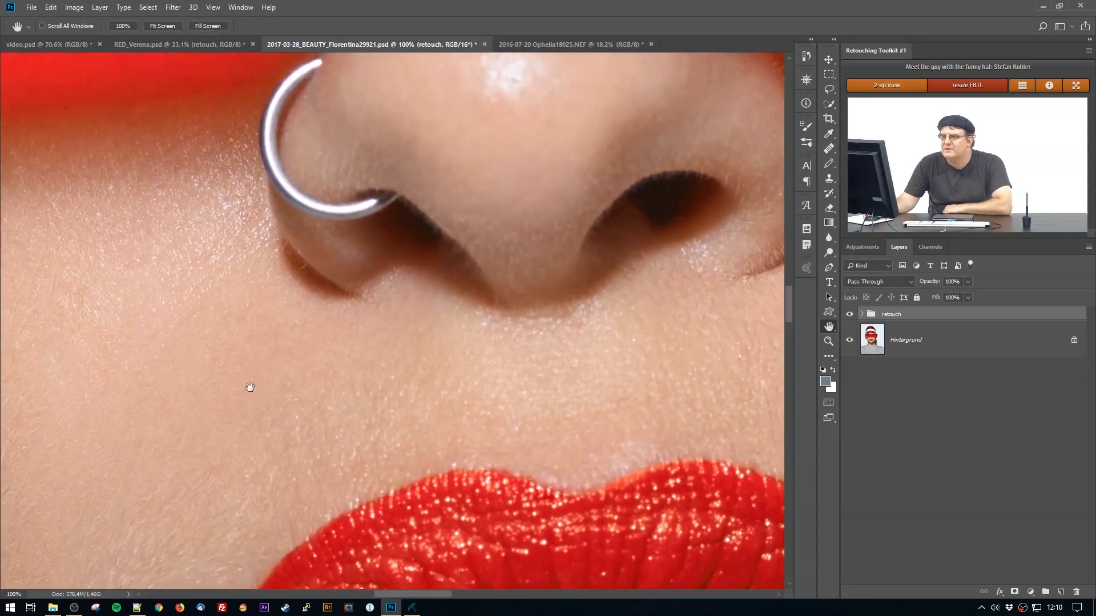
pyautogui.moveTo(136, 221); pyautogui.dragTo(140, 382)
pyautogui.moveTo(194, 251); pyautogui.dragTo(210, 238)
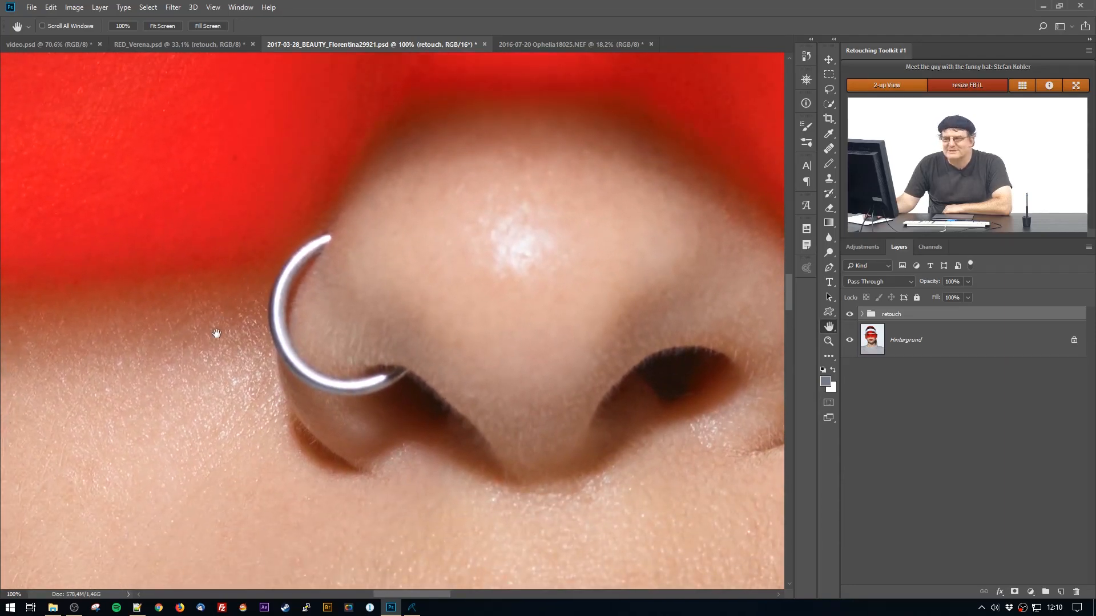
pyautogui.moveTo(506, 329); pyautogui.dragTo(416, 306)
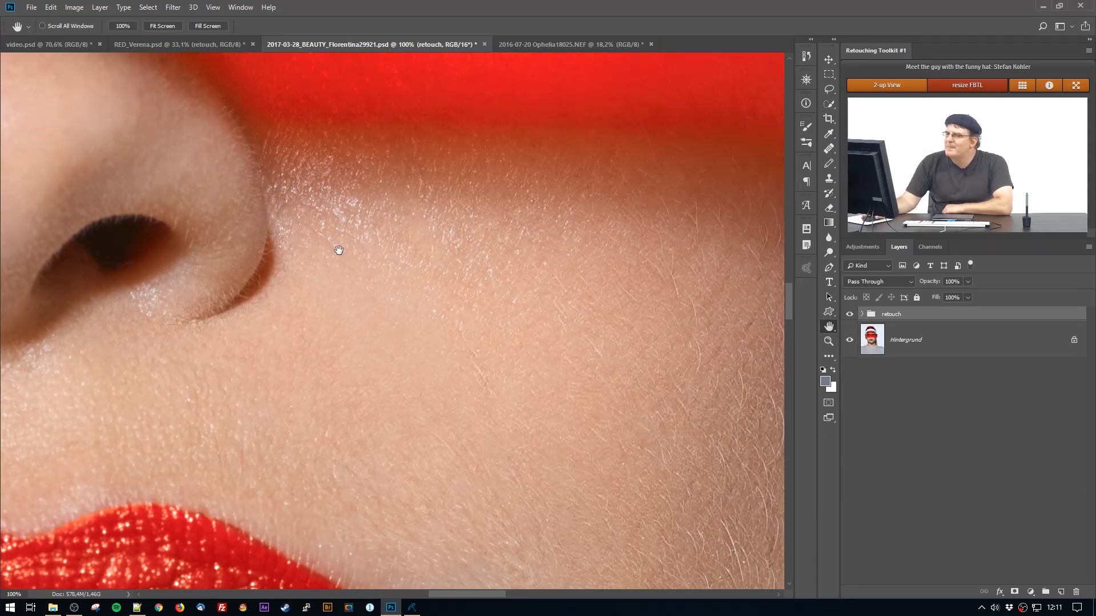
# Step: Examine the skin texture and fine hairs on the cheek and around the corner of the mouth at 100%
pyautogui.moveTo(337, 247); pyautogui.dragTo(312, 315)
pyautogui.moveTo(548, 384); pyautogui.dragTo(327, 187)
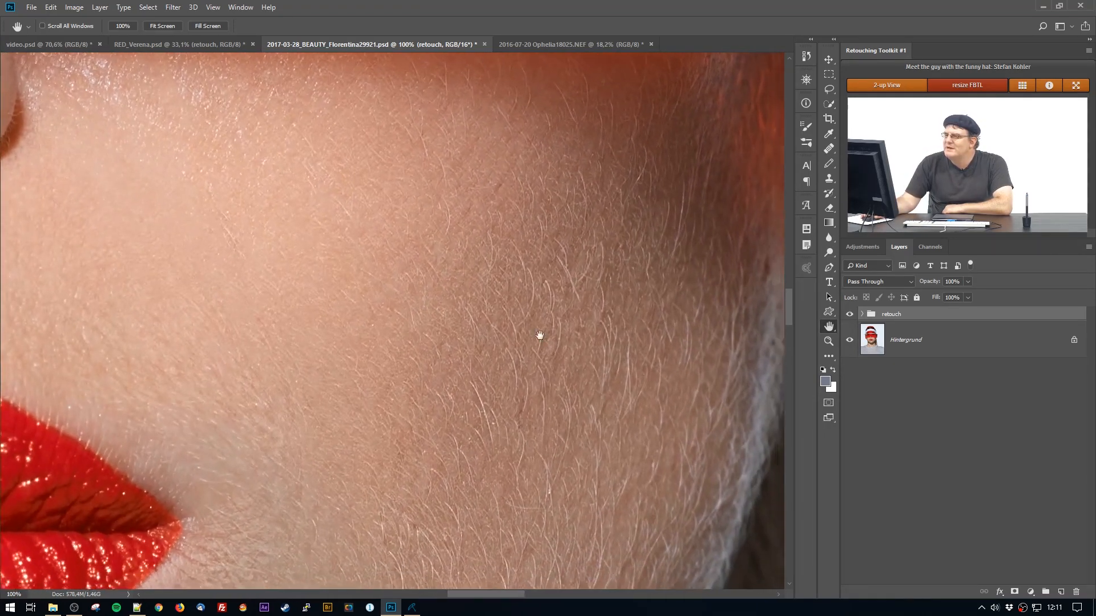
pyautogui.moveTo(721, 318); pyautogui.dragTo(704, 303)
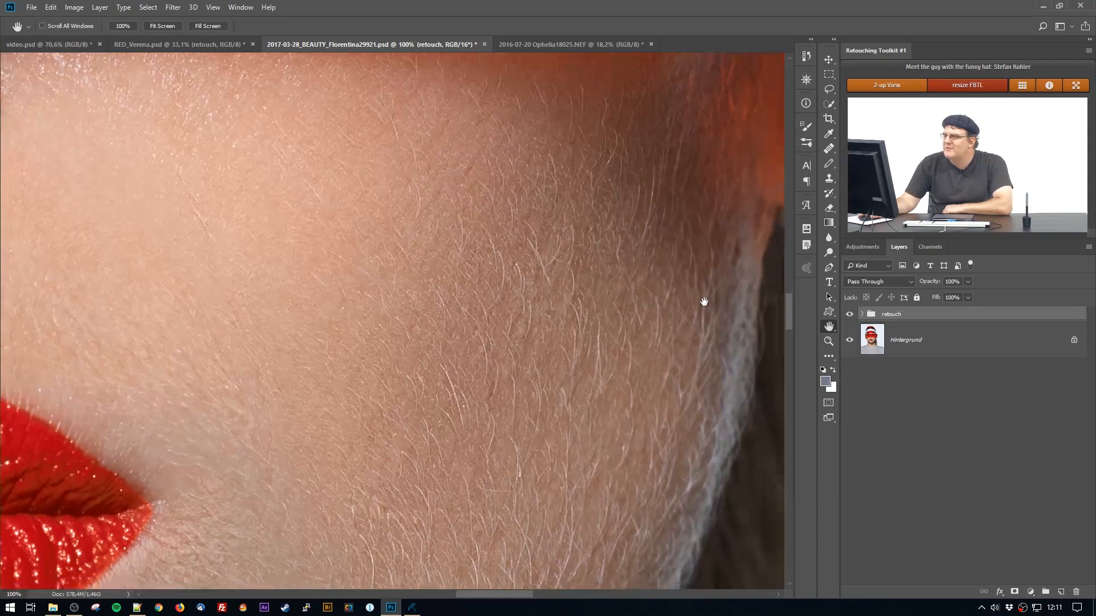
pyautogui.moveTo(470, 458); pyautogui.dragTo(543, 291)
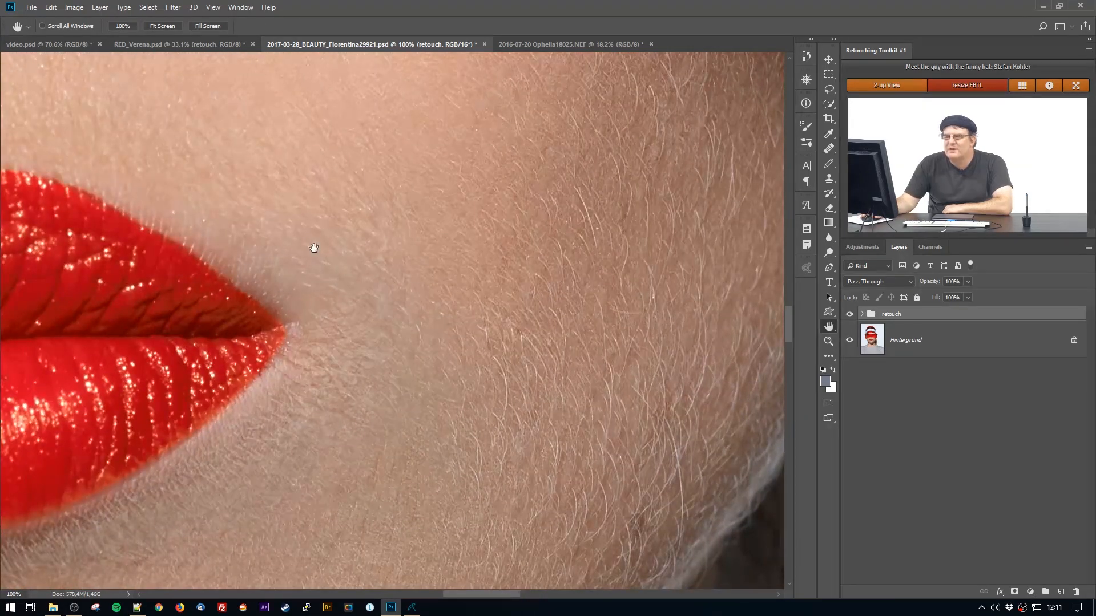
pyautogui.moveTo(313, 247); pyautogui.dragTo(490, 230)
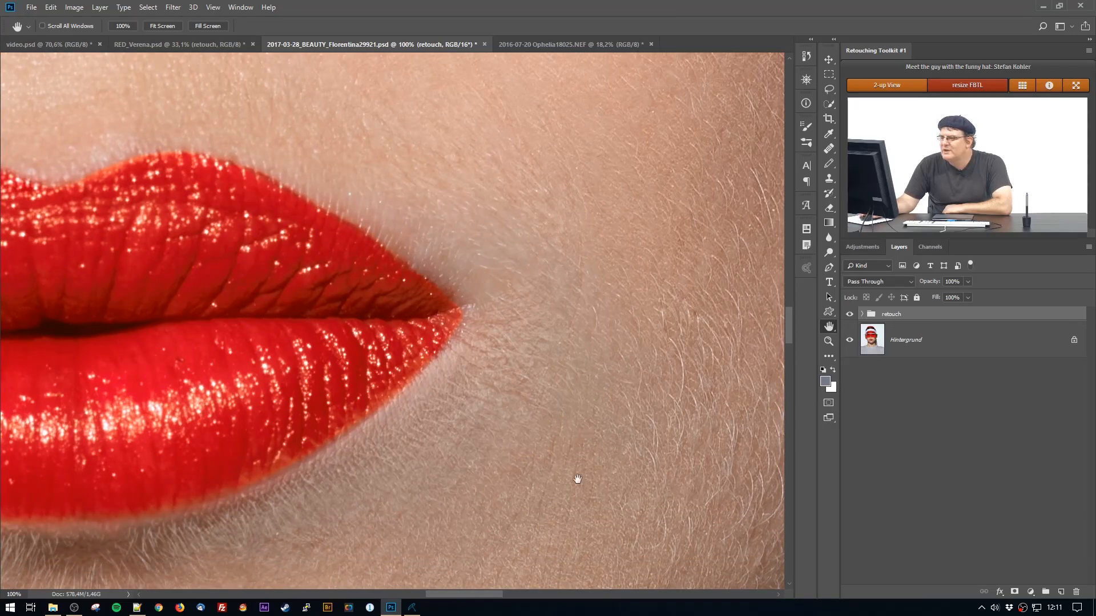
pyautogui.moveTo(570, 499); pyautogui.dragTo(534, 378)
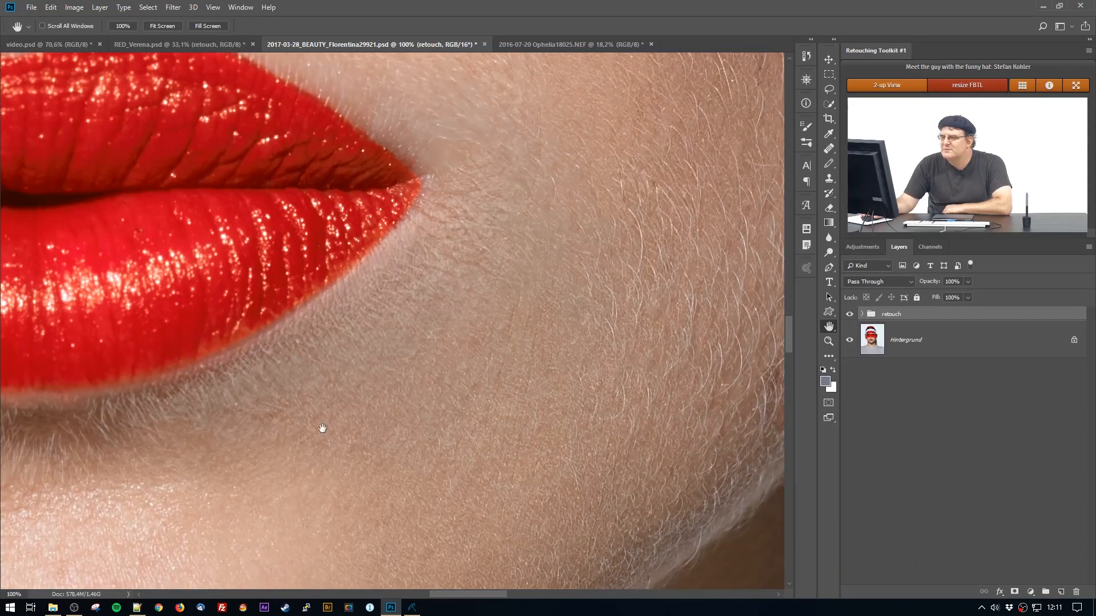
pyautogui.moveTo(515, 154); pyautogui.dragTo(512, 232)
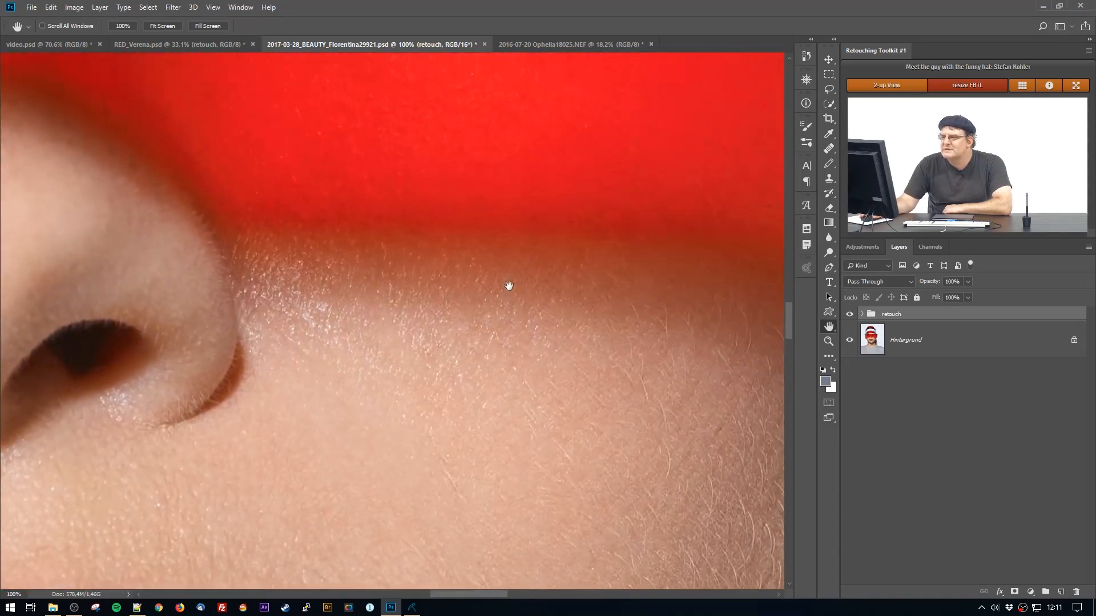
# Step: Downsize the whole red-visor portrait with the resize FBTL function and magnify the face to about 343%
pyautogui.click(1074, 85)
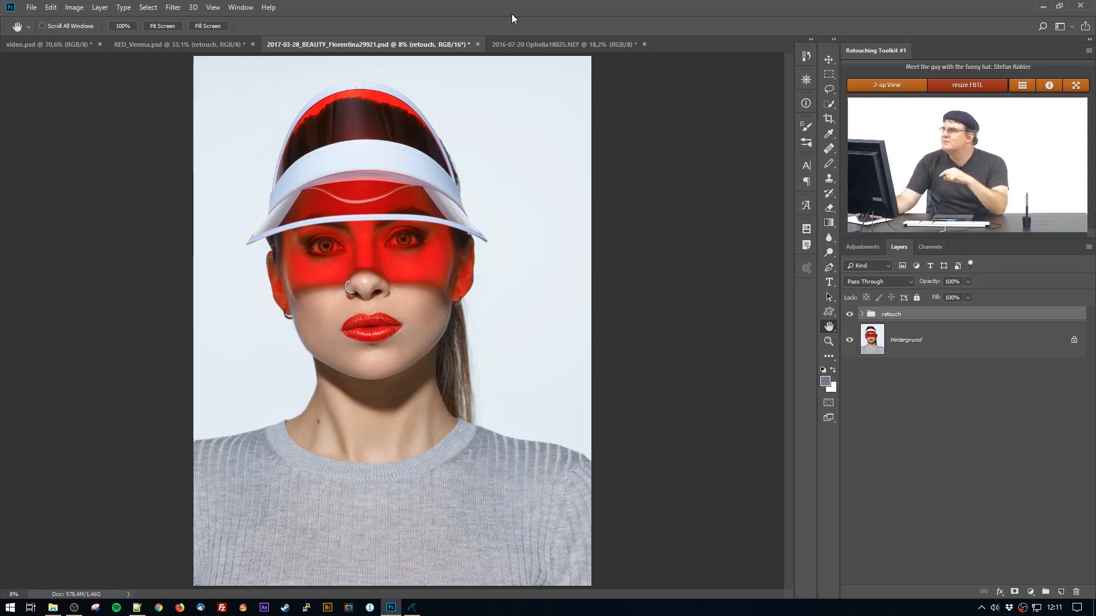
pyautogui.click(951, 85)
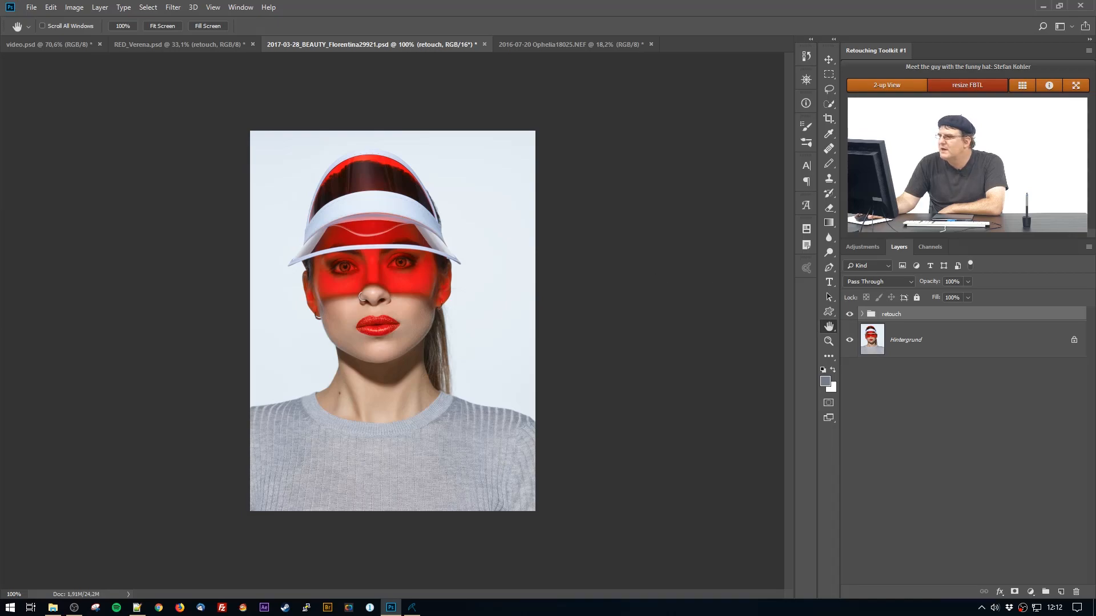
pyautogui.click(829, 341)
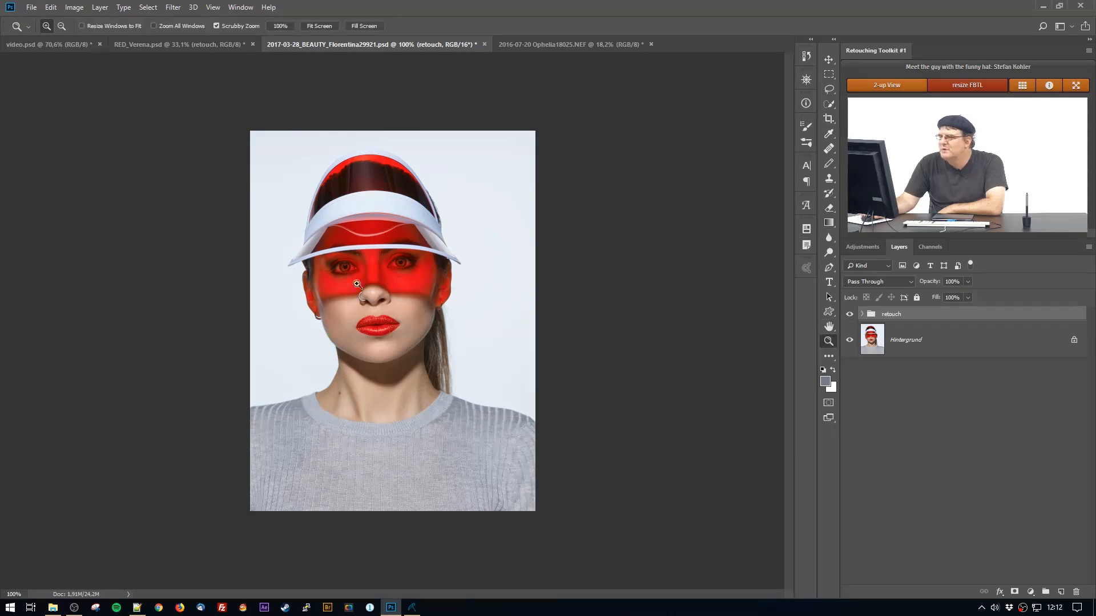
pyautogui.moveTo(357, 284); pyautogui.dragTo(426, 270)
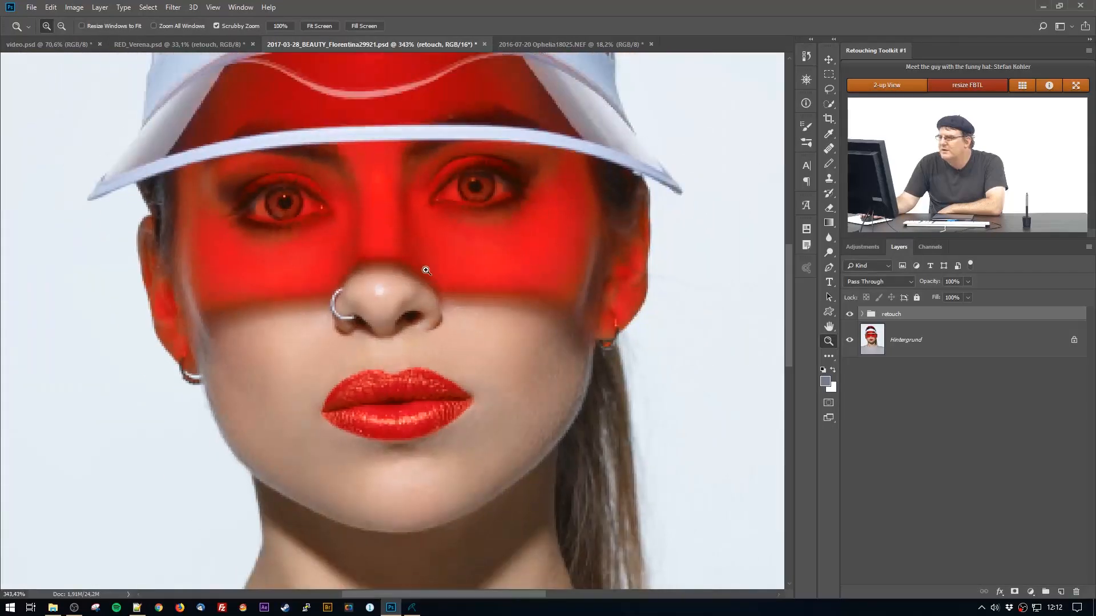